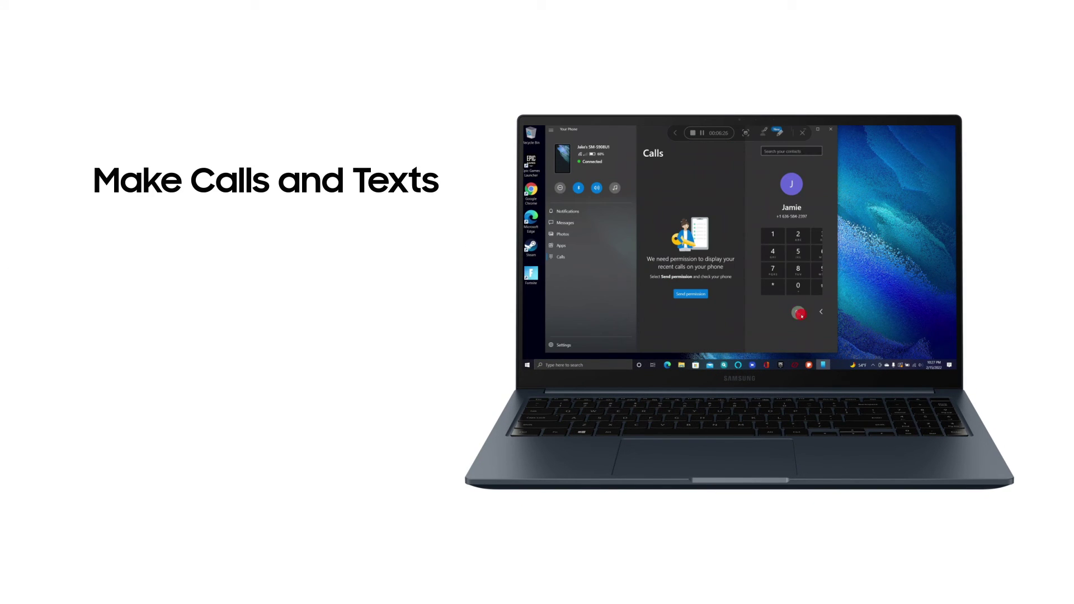
# Place the call to Jamie's dialed number from the PC so the linked phone starts dialing
pyautogui.click(798, 312)
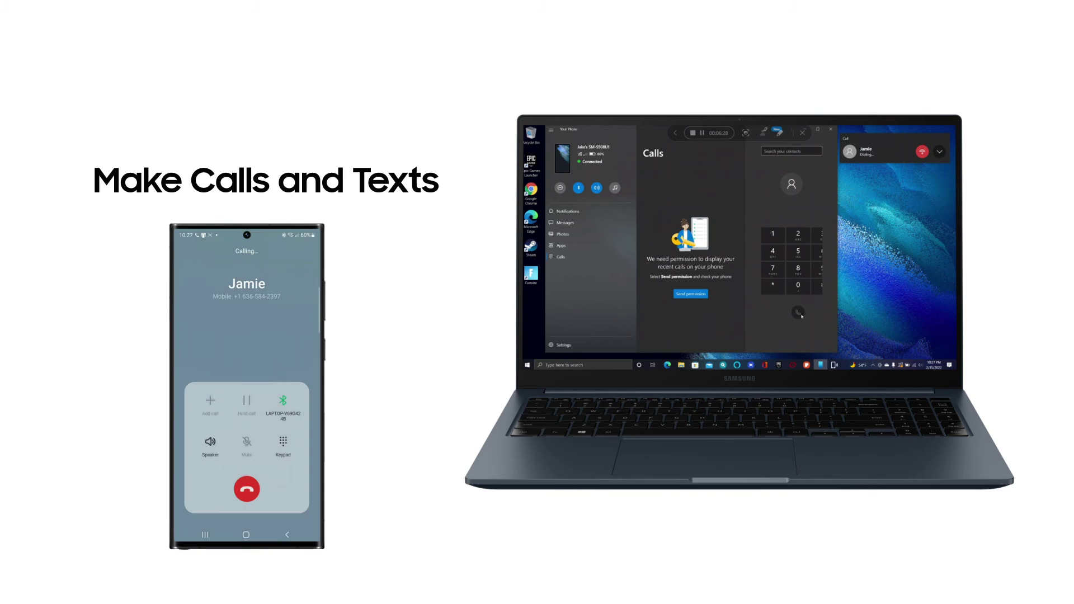